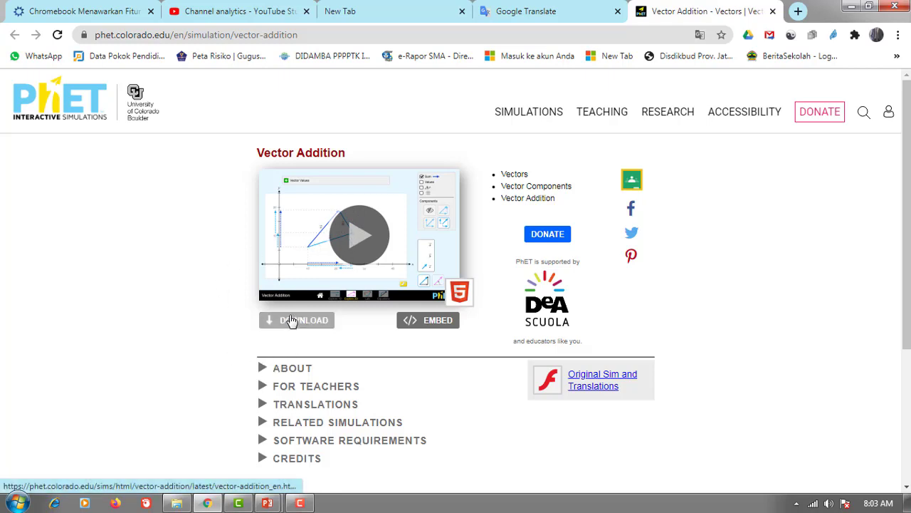
Run the Vector Addition simulation, preview its four screen choices and open Explore 1D
click(361, 239)
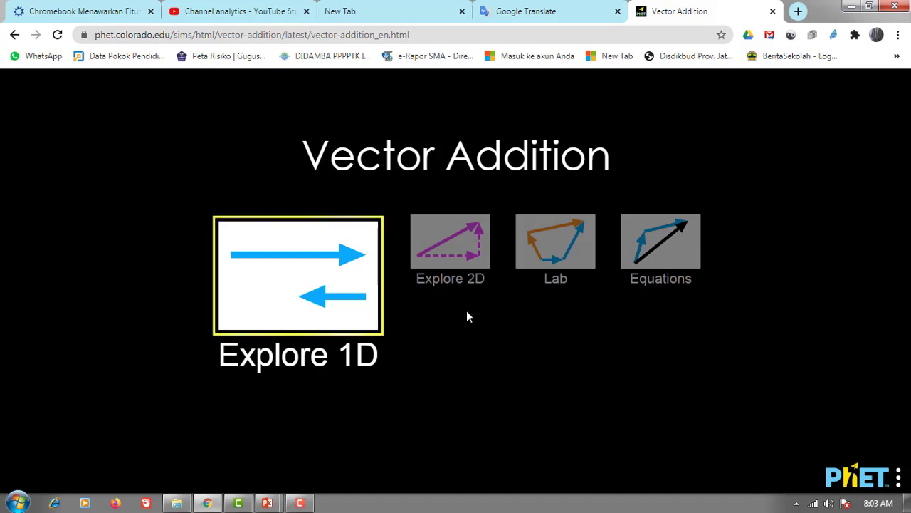
click(456, 282)
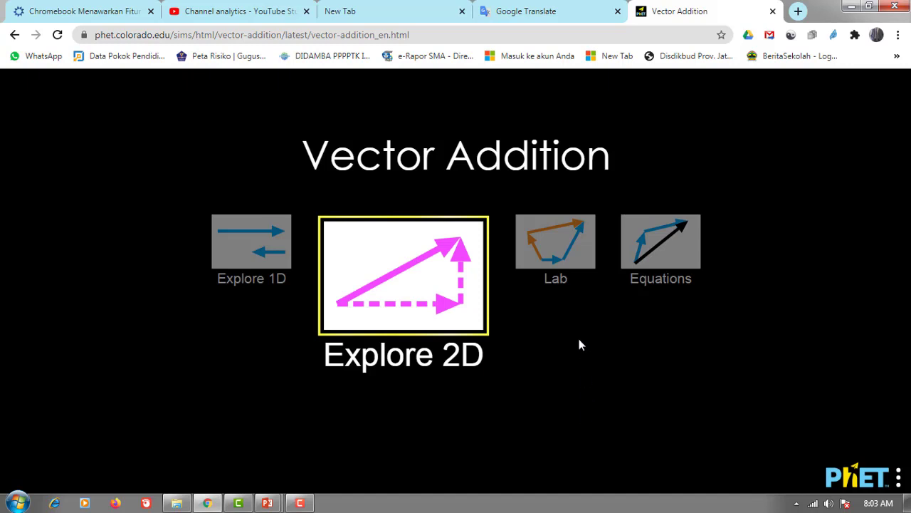
click(560, 282)
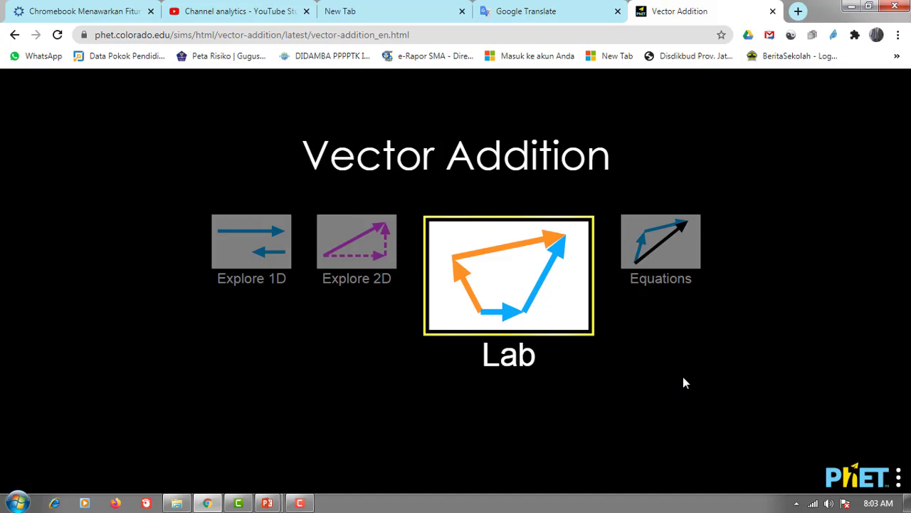
click(671, 283)
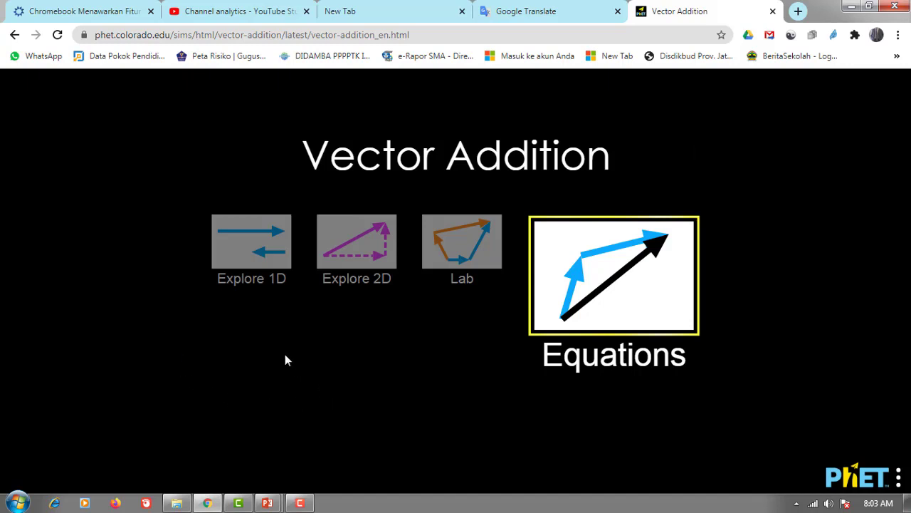
click(255, 284)
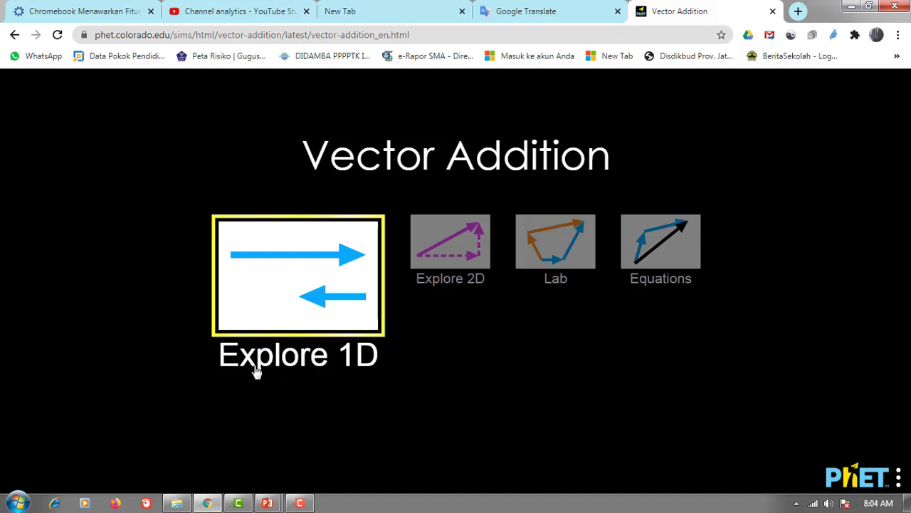
click(270, 269)
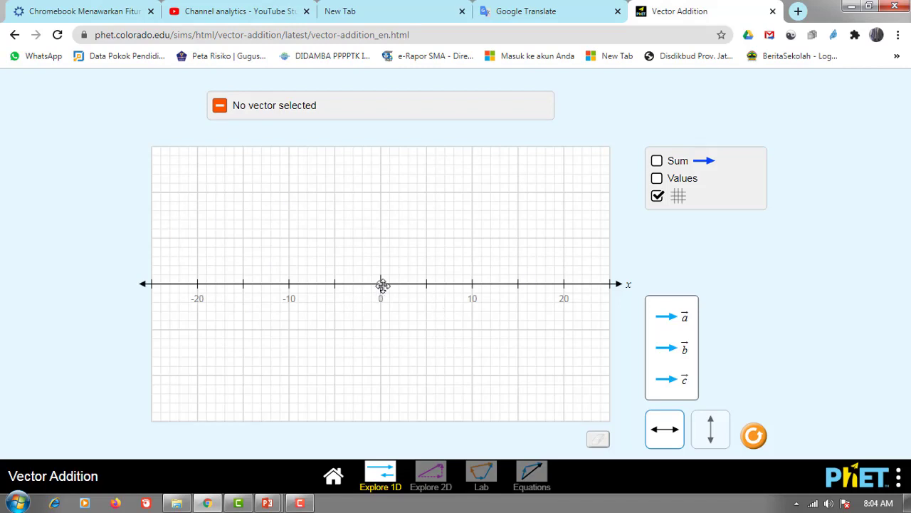
Shift the x-axis origin down and back near the middle of the grid, and switch the graph to vertical vectors
drag(382, 284, 394, 373)
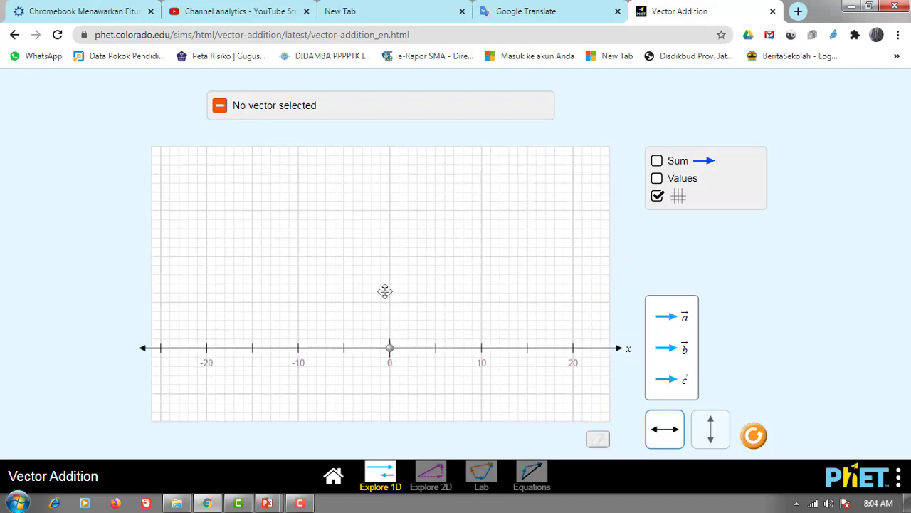
mouse_move(385, 292)
mouse_down()
mouse_move(382, 257)
mouse_move(382, 337)
mouse_move(382, 258)
mouse_move(388, 298)
mouse_up()
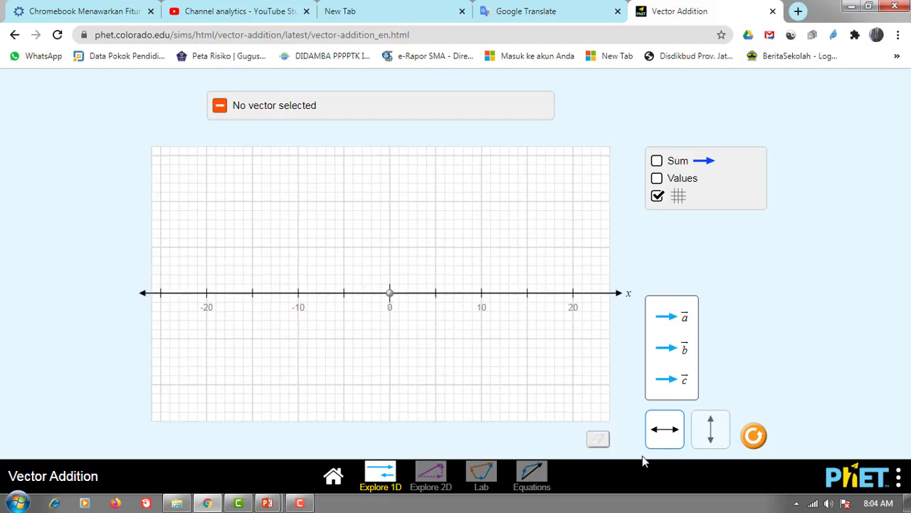
click(711, 438)
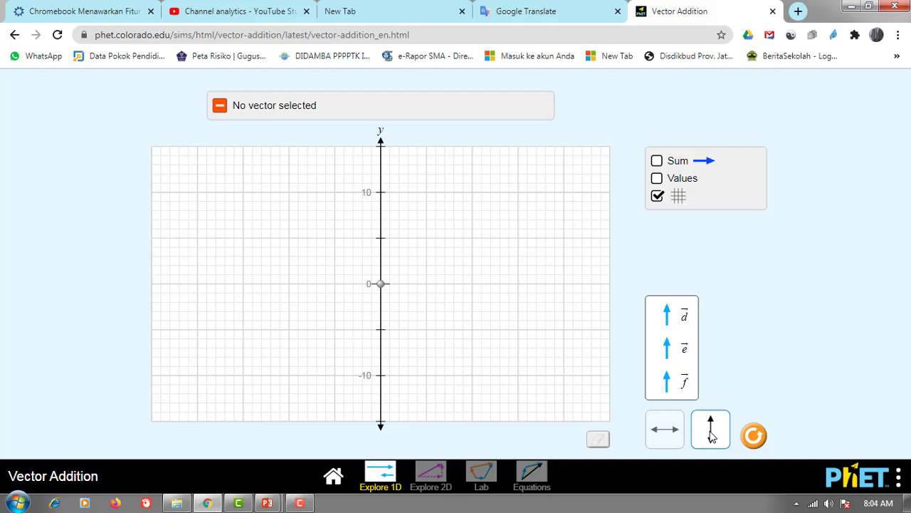
Return to horizontal vectors and, starting at x = 0, place vector a with x-component 10 and vector b with x-component -20
click(668, 431)
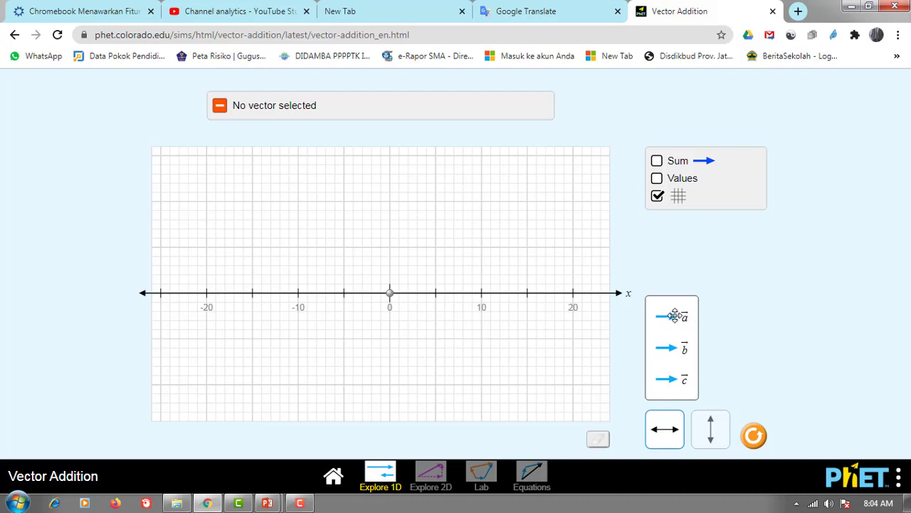
mouse_move(675, 316)
mouse_down()
mouse_move(409, 242)
mouse_move(543, 250)
mouse_move(405, 261)
mouse_move(477, 261)
mouse_up()
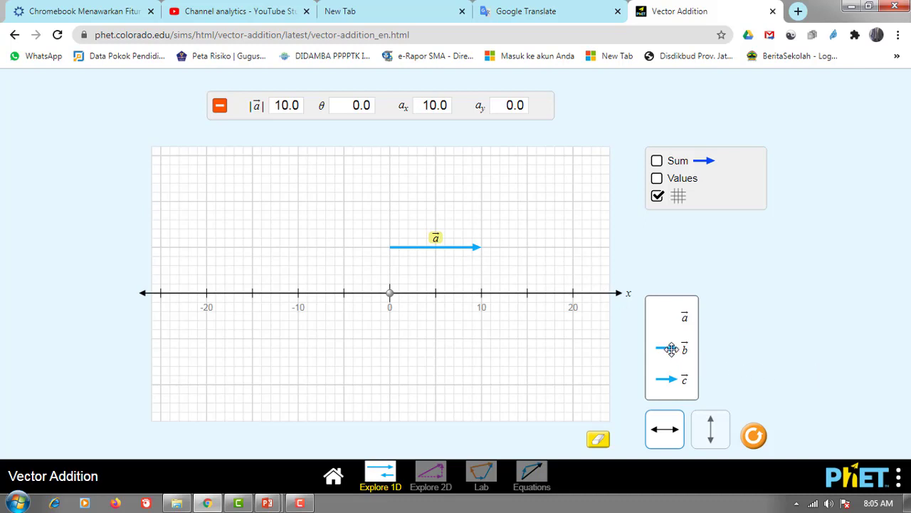
drag(671, 349, 212, 237)
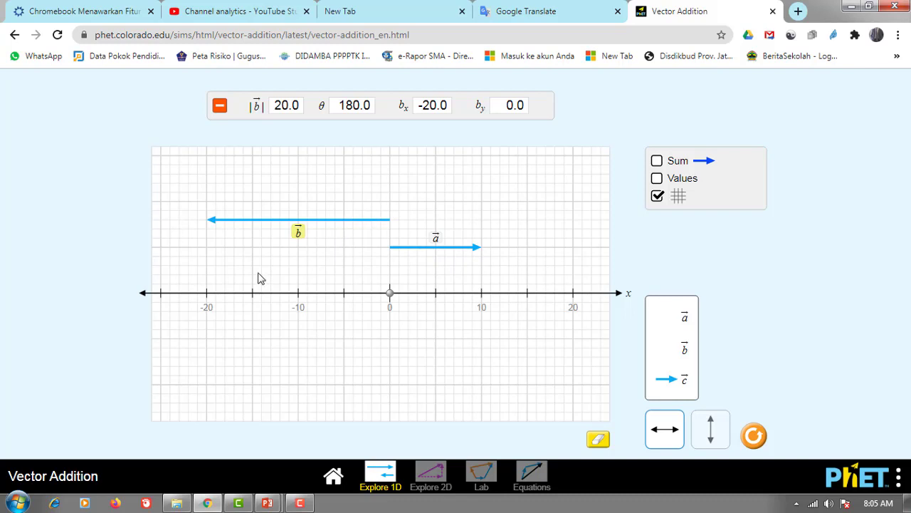
Show the sum vector of a and b, align its tail with x = 0 and display the vector values
click(657, 161)
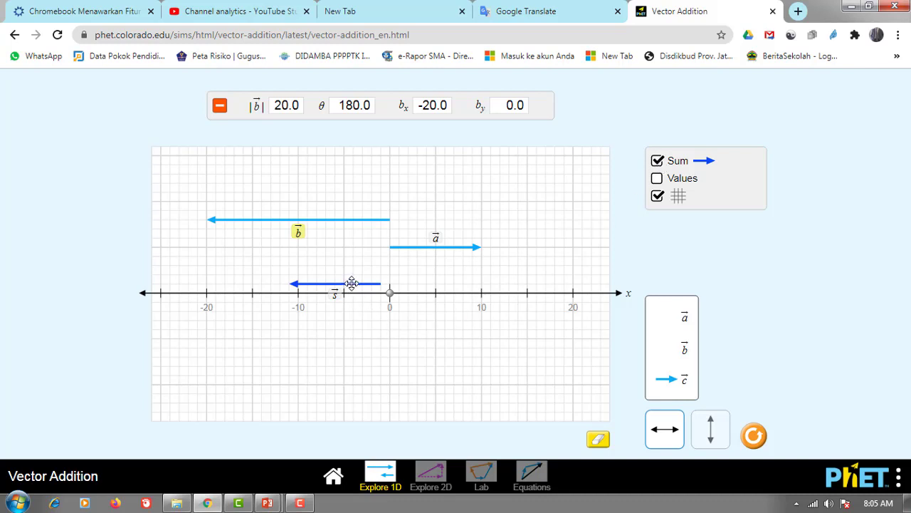
mouse_move(351, 281)
mouse_down()
mouse_move(331, 282)
mouse_move(377, 280)
mouse_move(363, 283)
mouse_up()
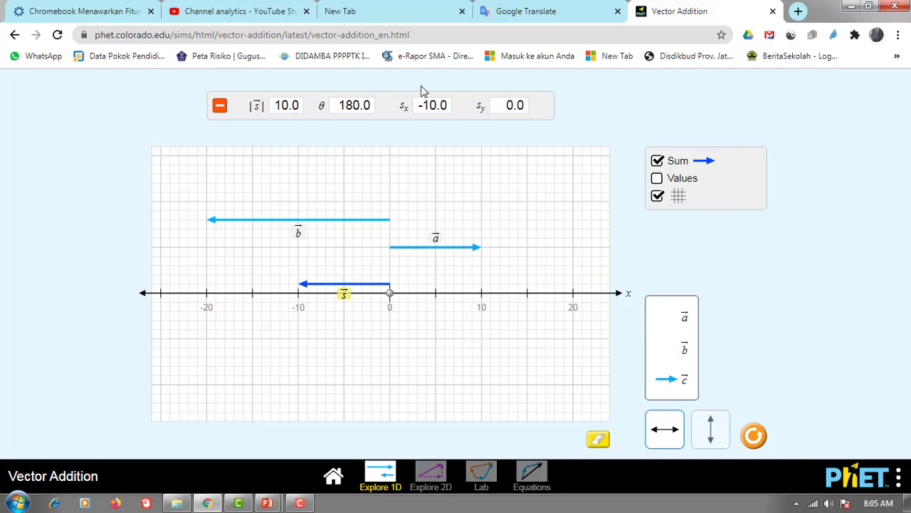
click(658, 180)
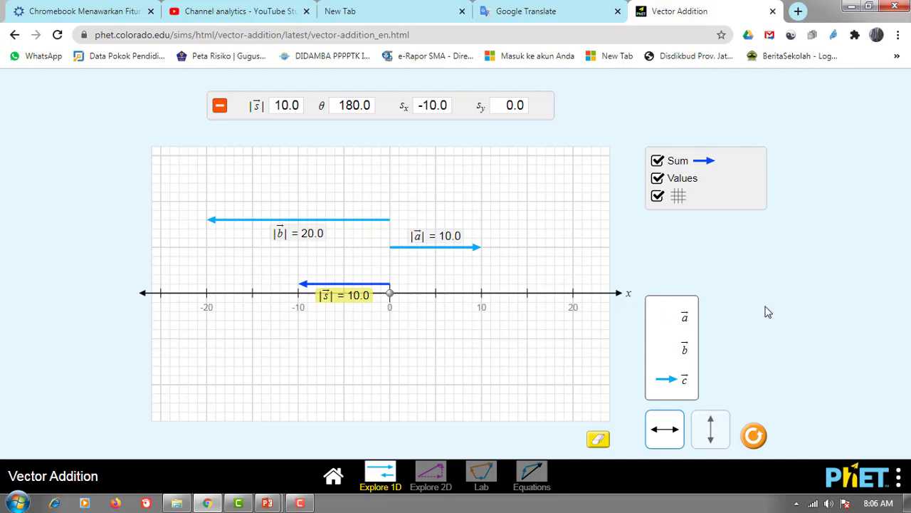
Reset the Explore 1D screen, and in Explore 2D move the graph's origin to near the middle of the grid
click(753, 435)
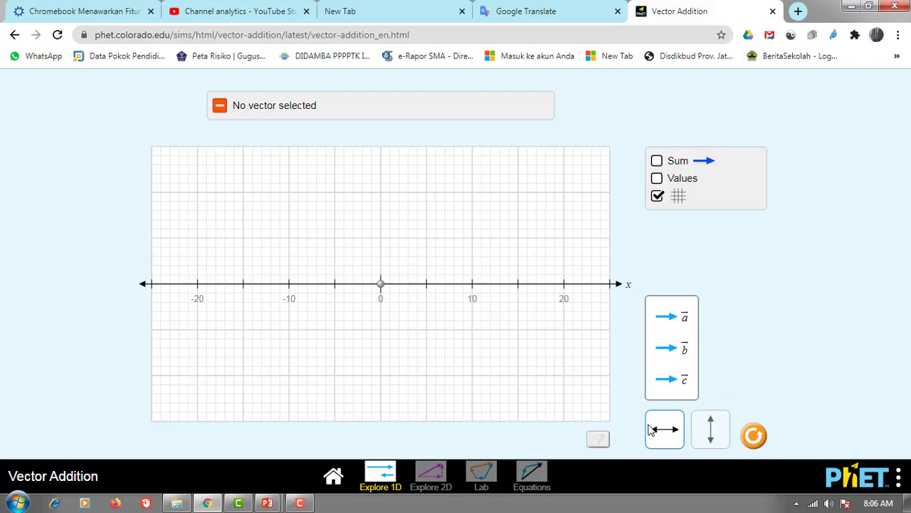
click(433, 475)
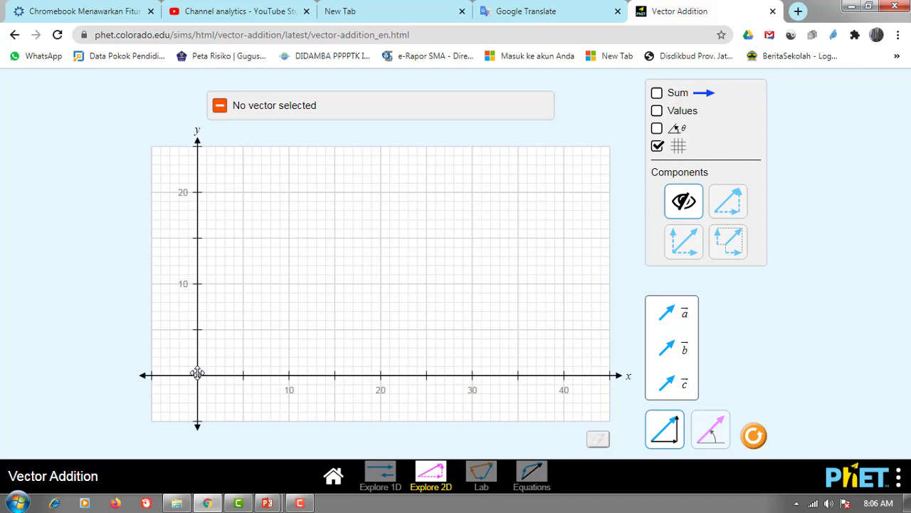
drag(197, 373, 364, 292)
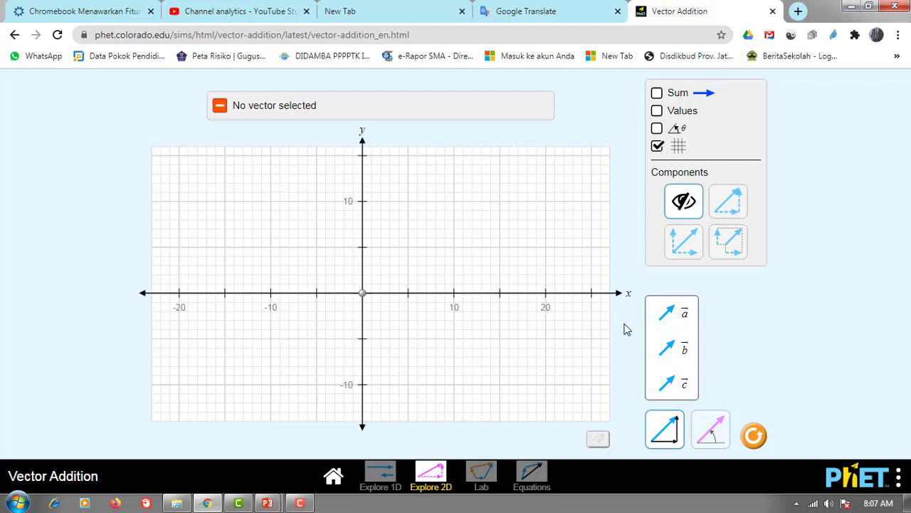
Place vector a from the origin with components 15 and 10, and display the vector angles and values
mouse_move(668, 311)
mouse_down()
mouse_move(389, 254)
mouse_move(458, 234)
mouse_move(472, 244)
mouse_move(497, 213)
mouse_up()
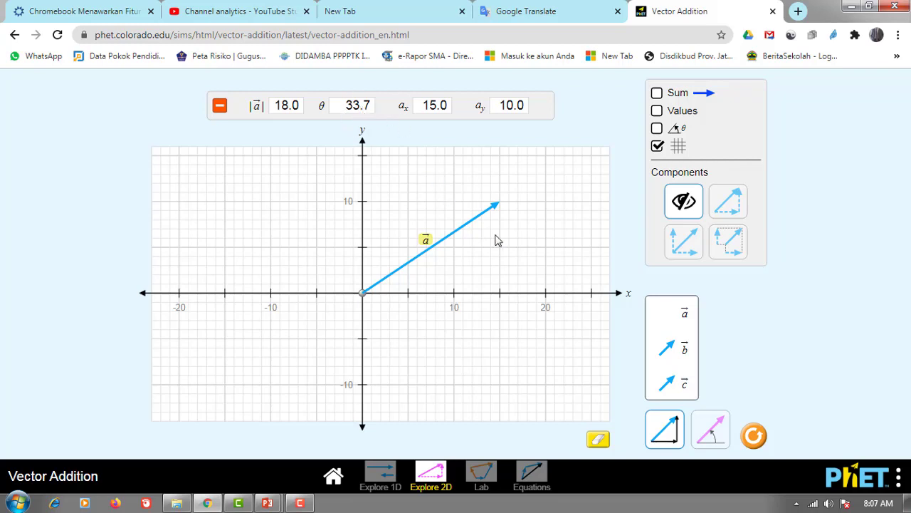
click(657, 129)
click(657, 112)
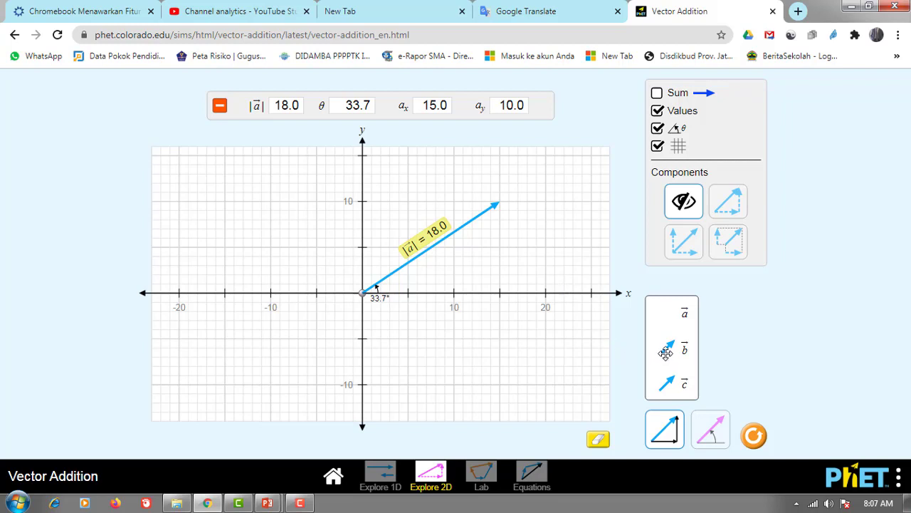
Add vector b with its tail at the origin and its components adjusted to 20 and 5
drag(667, 349, 404, 266)
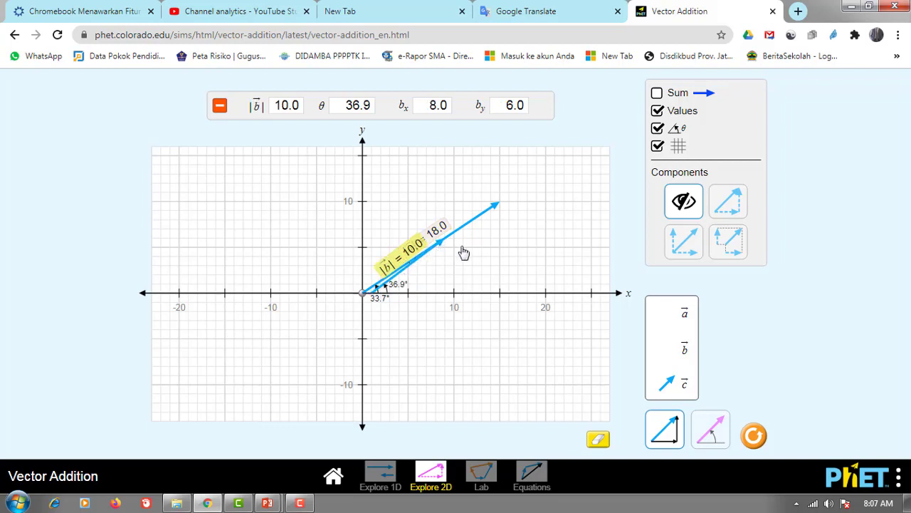
drag(437, 239, 504, 266)
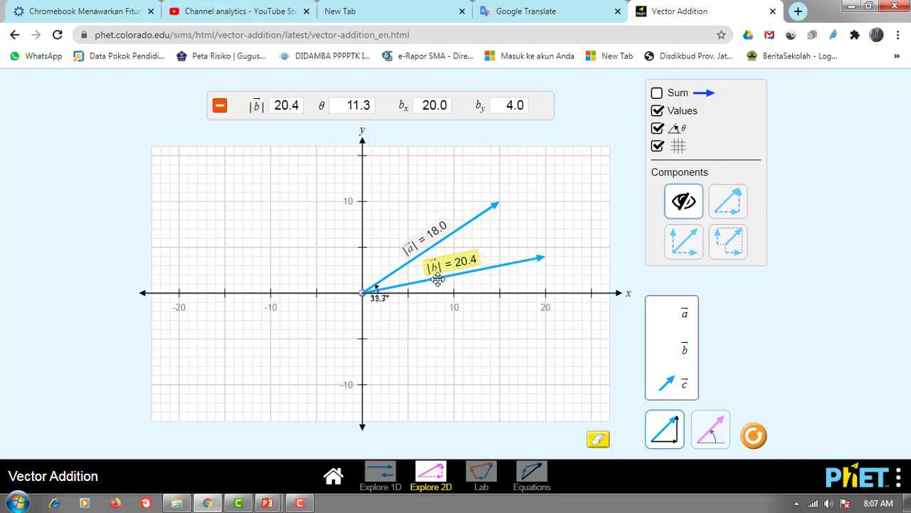
drag(440, 279, 472, 273)
mouse_move(541, 260)
mouse_down()
mouse_move(545, 238)
mouse_move(523, 242)
mouse_move(543, 236)
mouse_move(549, 211)
mouse_move(569, 223)
mouse_move(571, 243)
mouse_move(560, 216)
mouse_move(544, 217)
mouse_move(582, 210)
mouse_move(517, 231)
mouse_move(549, 244)
mouse_move(543, 262)
mouse_up()
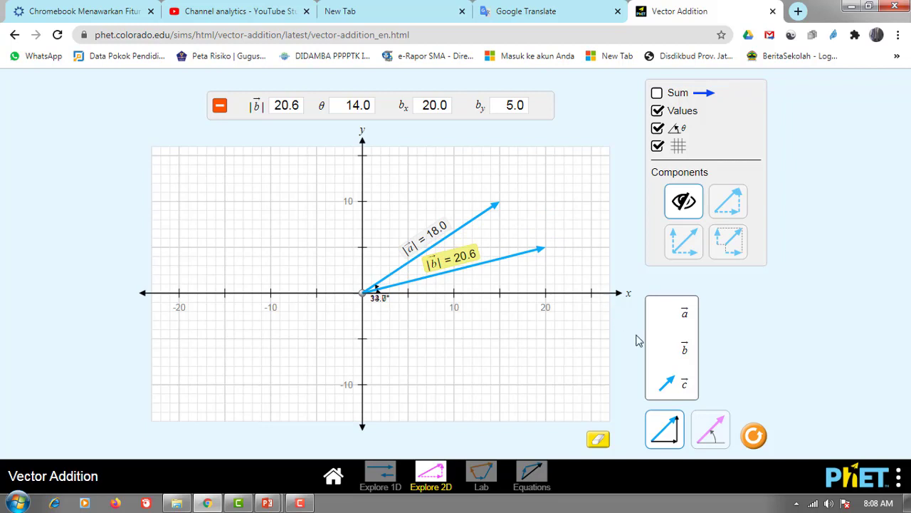
Add vector c with its tail at the origin and its components adjusted to -15 and 10
drag(666, 381, 341, 256)
drag(348, 304, 185, 187)
drag(305, 205, 324, 285)
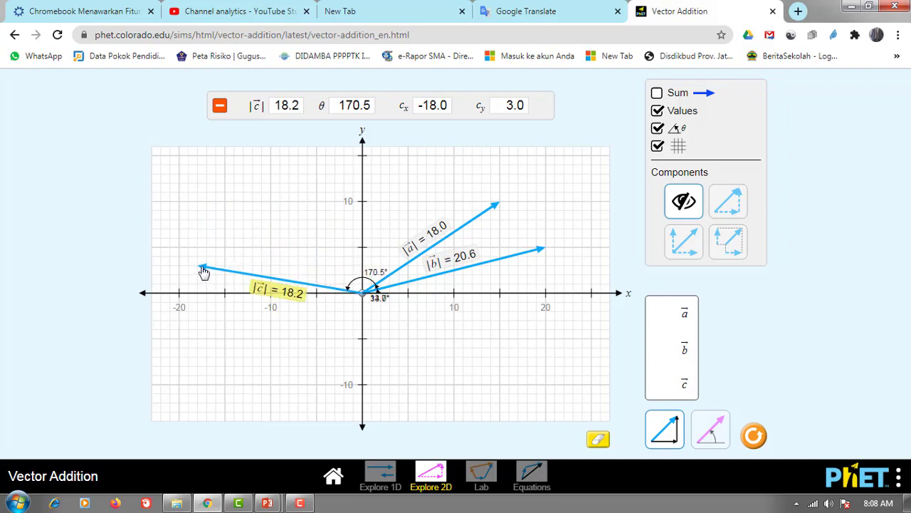
drag(204, 269, 253, 218)
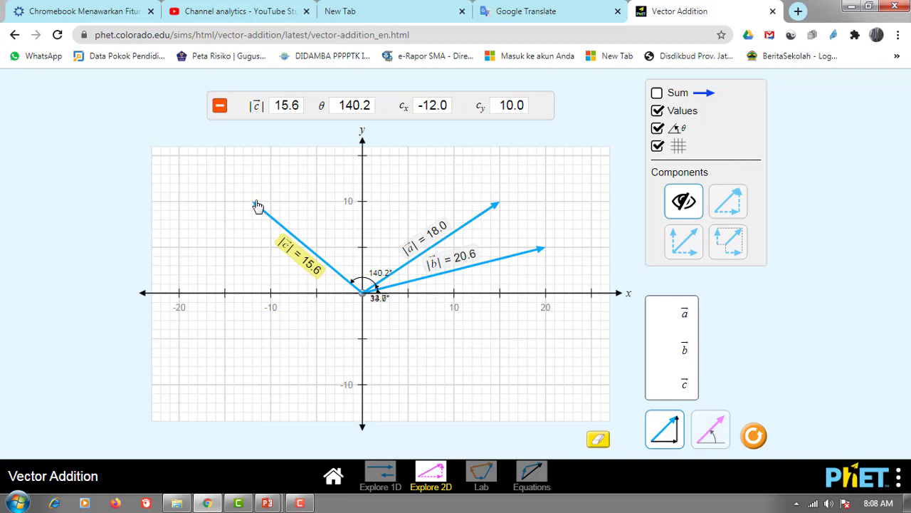
drag(256, 205, 229, 205)
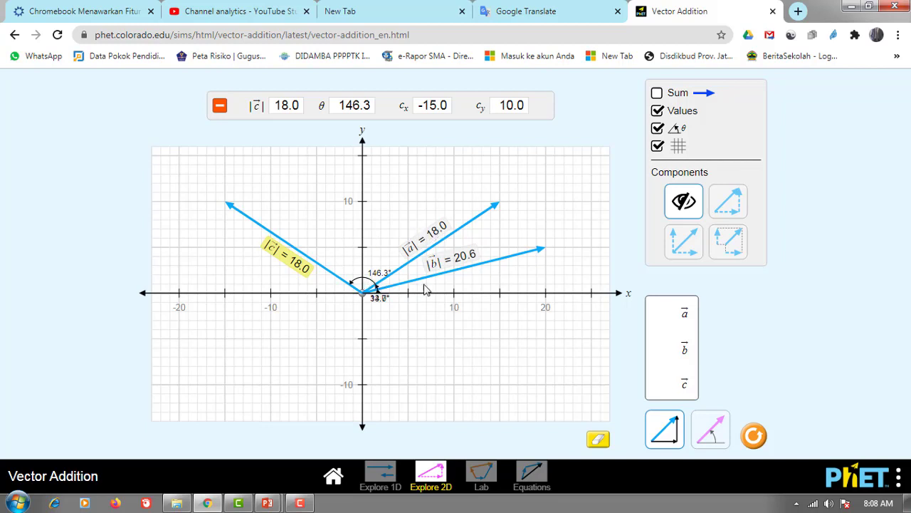
Move vectors b, a and c off the origin while keeping their lengths and directions
drag(441, 273, 505, 259)
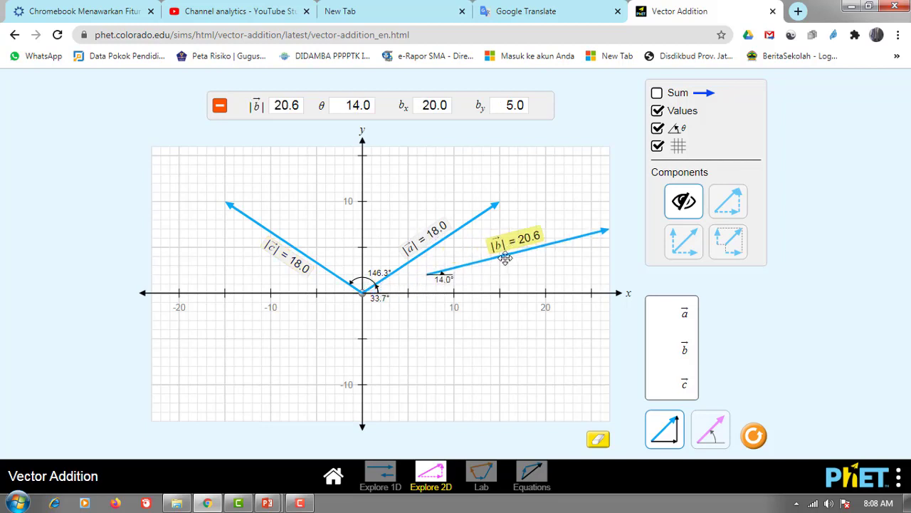
click(445, 239)
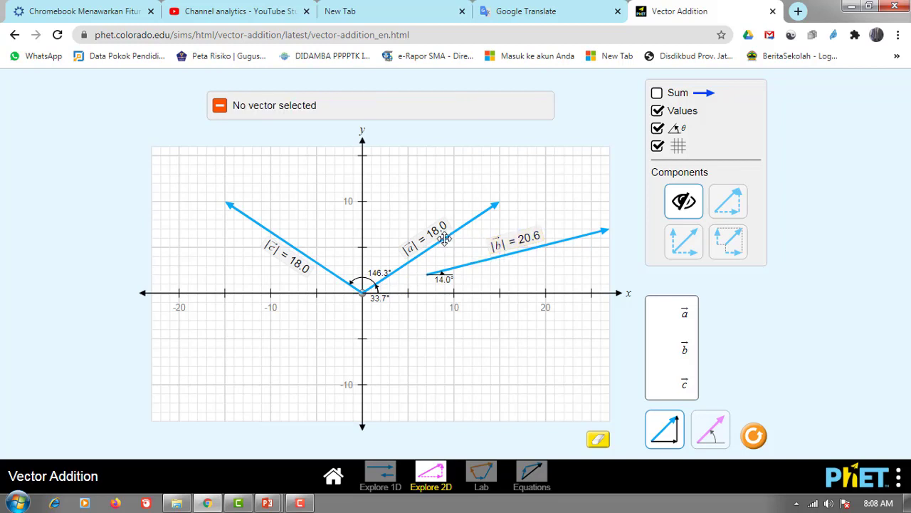
drag(445, 239, 472, 212)
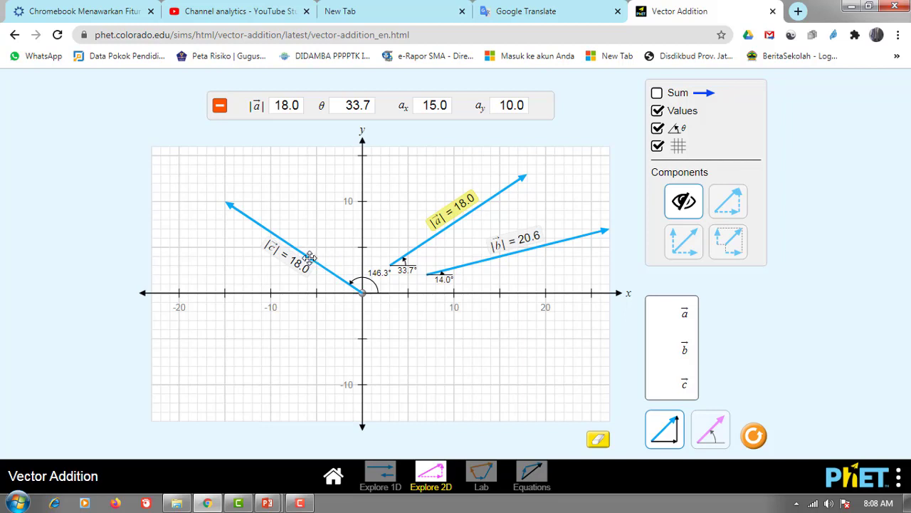
mouse_move(309, 259)
mouse_down()
mouse_move(233, 242)
mouse_move(271, 244)
mouse_move(306, 263)
mouse_move(313, 248)
mouse_up()
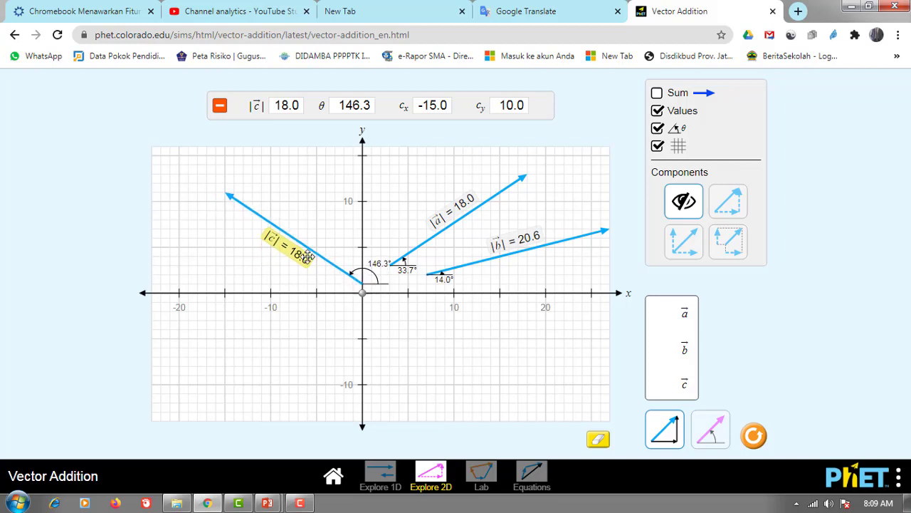
Move the tails of vectors b, c and a back onto the origin
drag(456, 269, 396, 285)
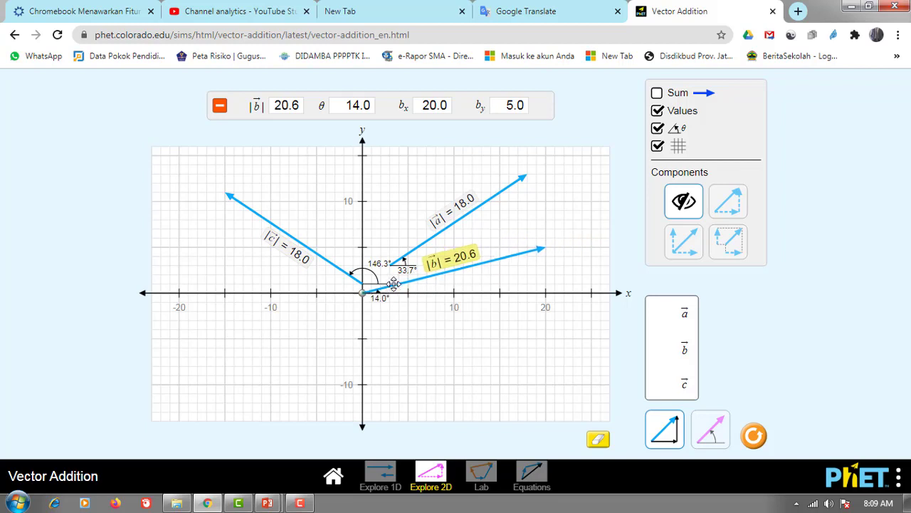
click(335, 267)
drag(332, 271, 333, 272)
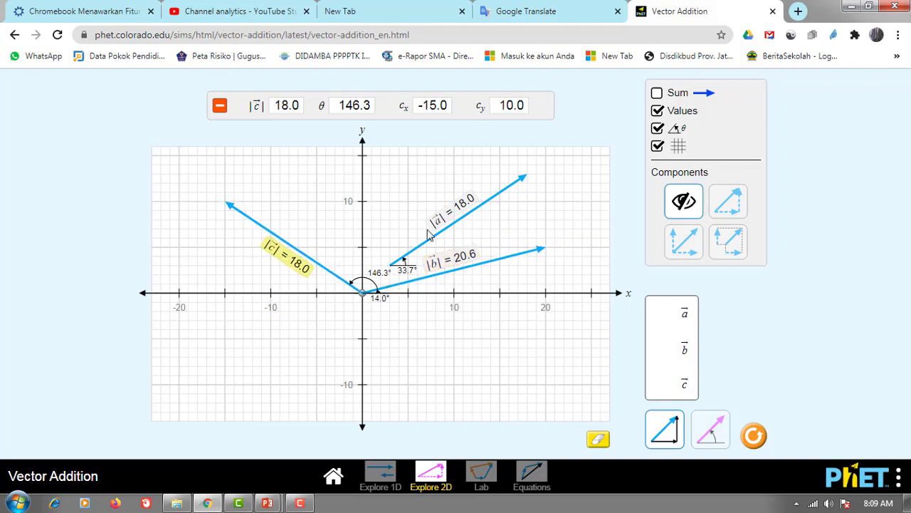
drag(435, 228, 410, 253)
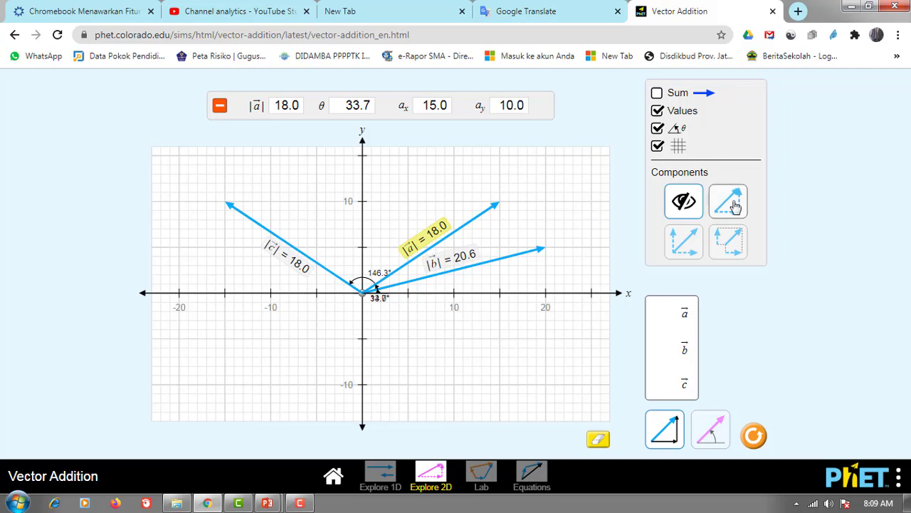
Show the vectors' components projected onto the axes, and switch them to the right-triangle component style
click(685, 246)
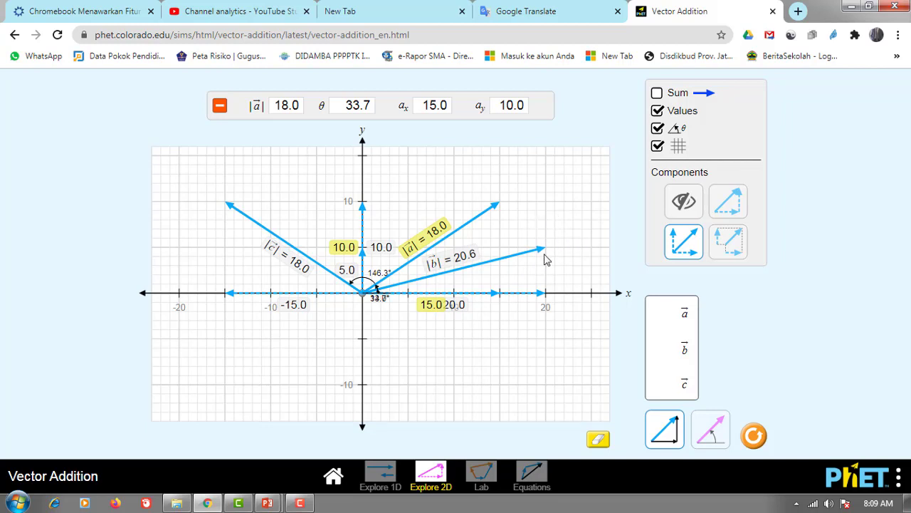
click(728, 202)
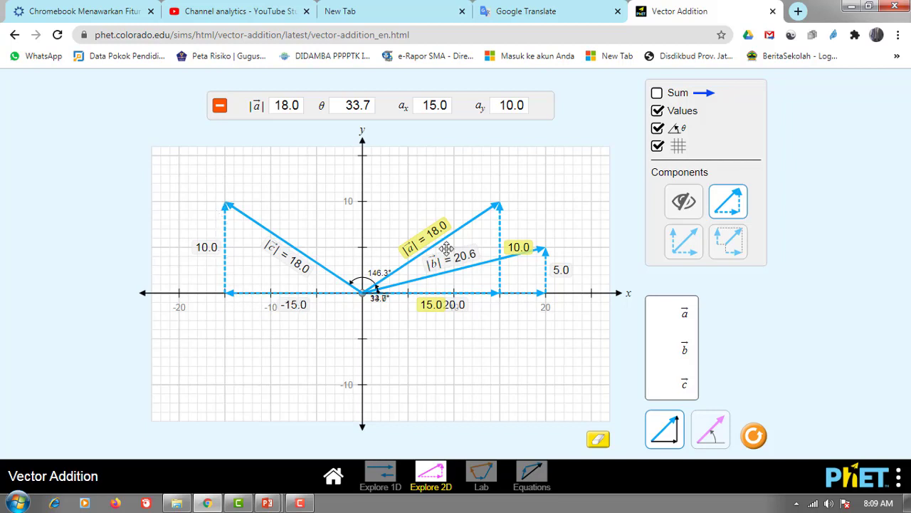
Switch the component display to the axis-projection style, and then to components drawn from each vector's tail
click(723, 242)
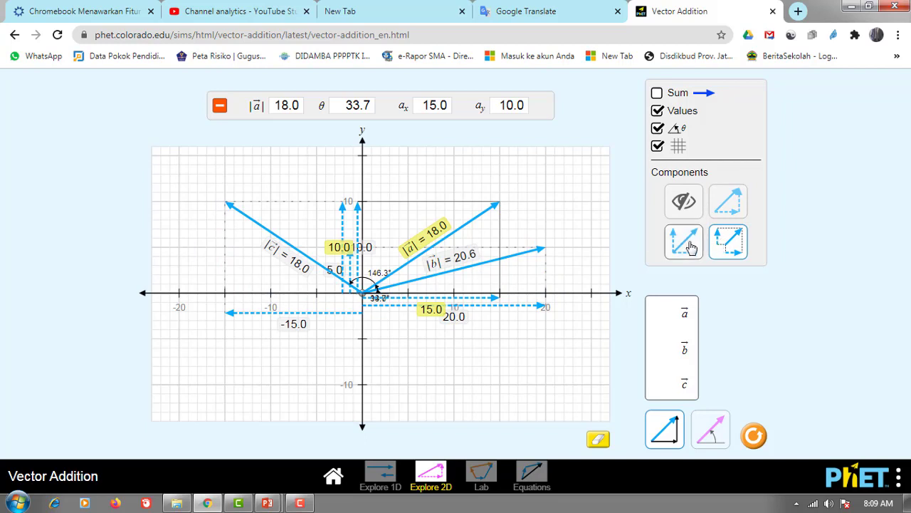
click(690, 245)
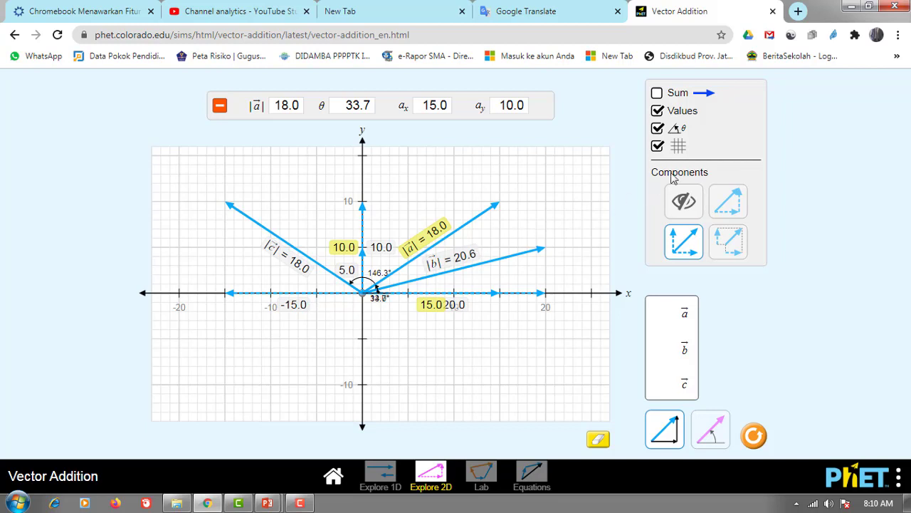
Show the sum vector with its tail at the origin, and reshape vector a to components 18 and 7 and vector b to 21 and 3
click(657, 93)
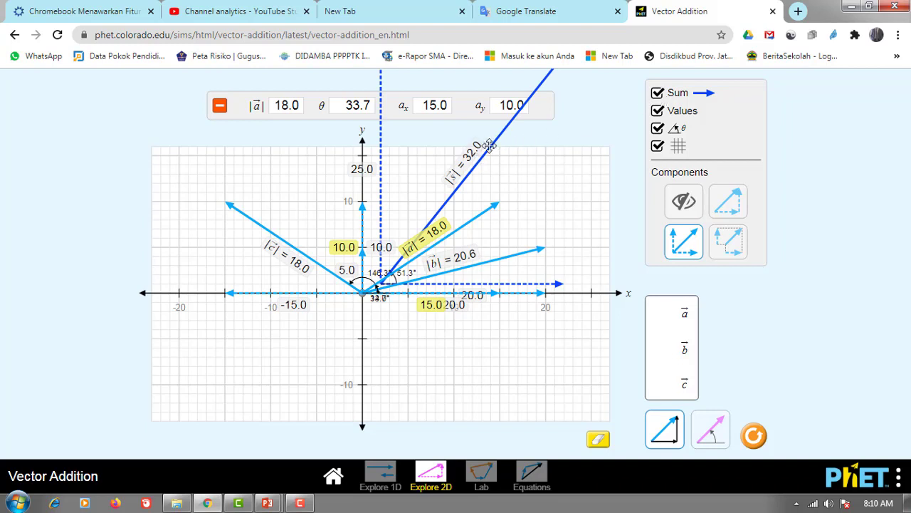
drag(489, 146, 205, 238)
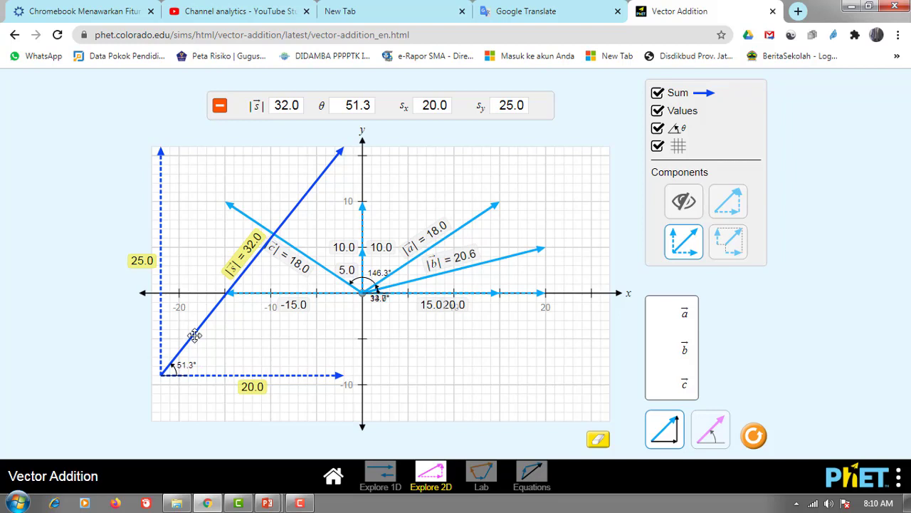
drag(190, 336, 391, 250)
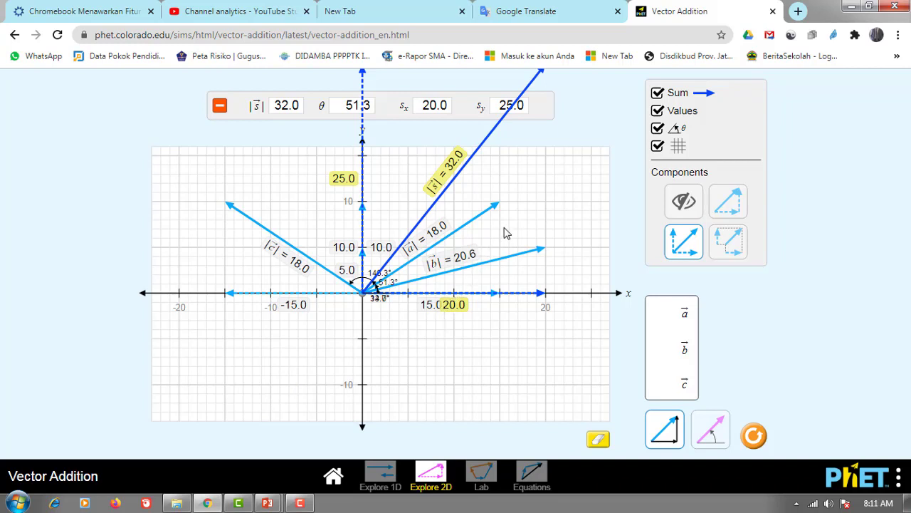
drag(497, 207, 551, 267)
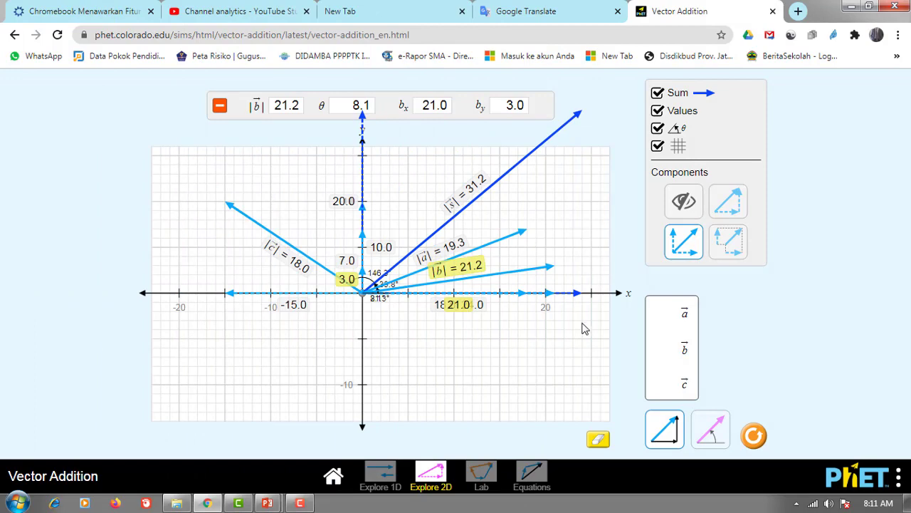
On the Lab screen, chain three blue vectors tip to tail with components (8, 6), (12, 1) and (3, 8)
click(482, 482)
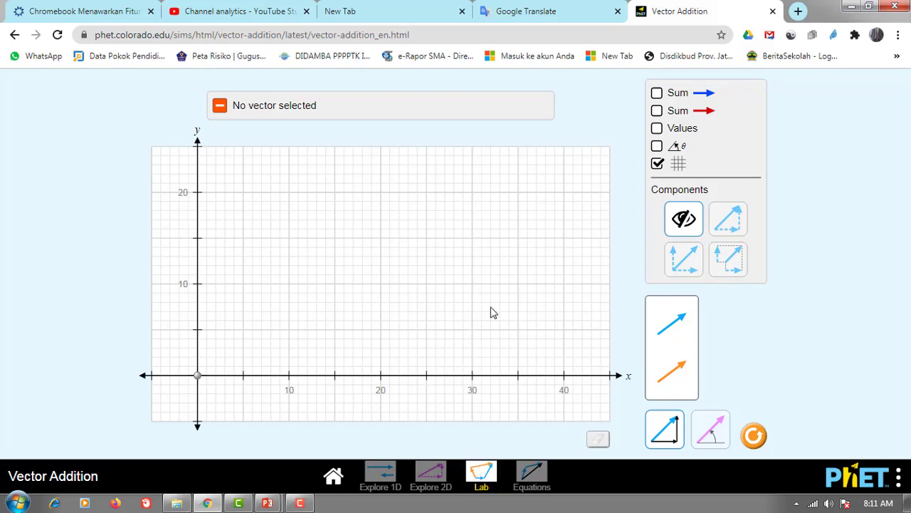
mouse_move(669, 320)
mouse_down()
mouse_move(391, 321)
mouse_move(318, 303)
mouse_up()
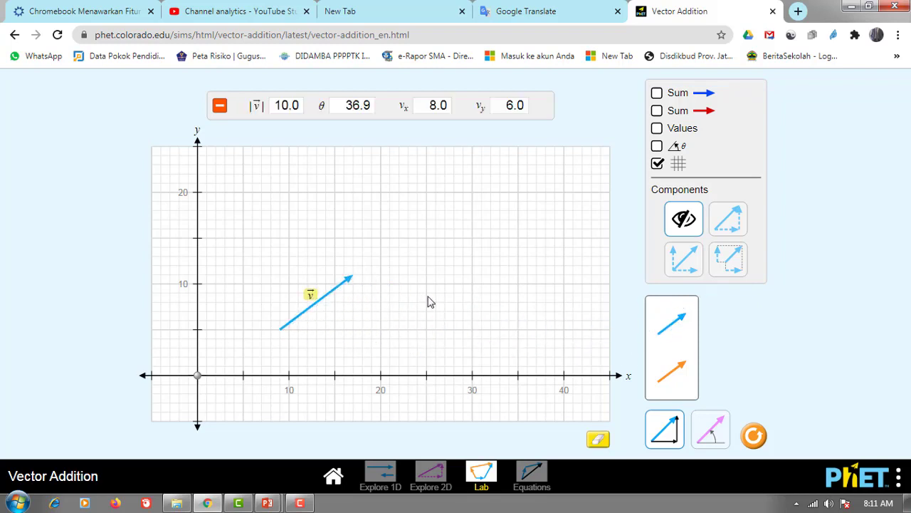
drag(669, 322, 458, 273)
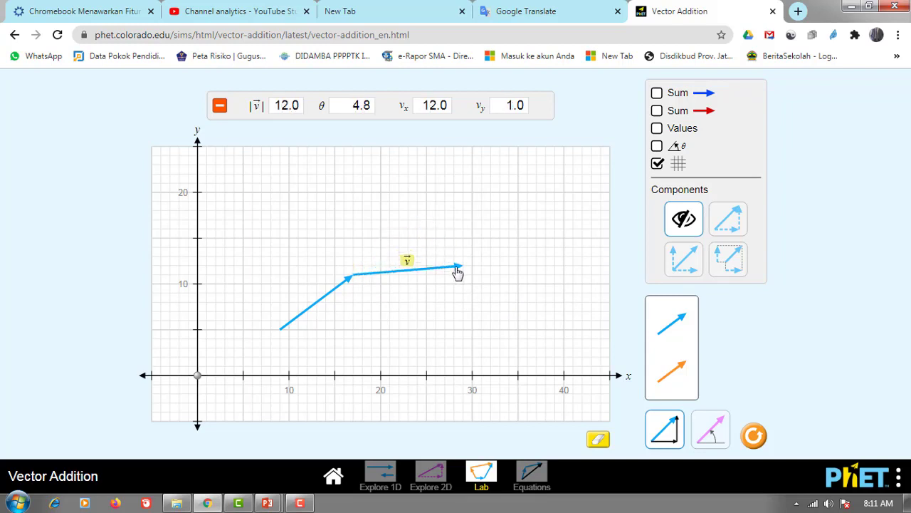
drag(662, 319, 489, 196)
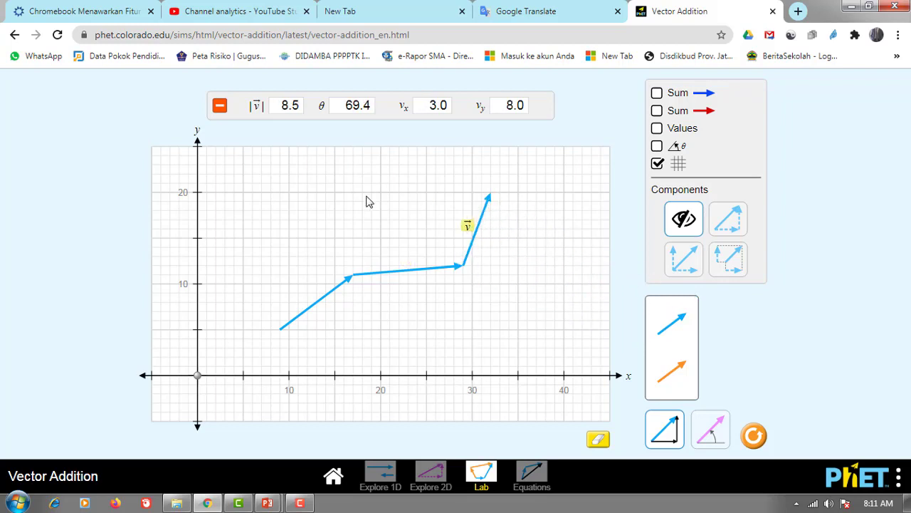
Show the values and the blue sum, and place the sum vector from the first vector's tail to the last vector's tip
click(300, 314)
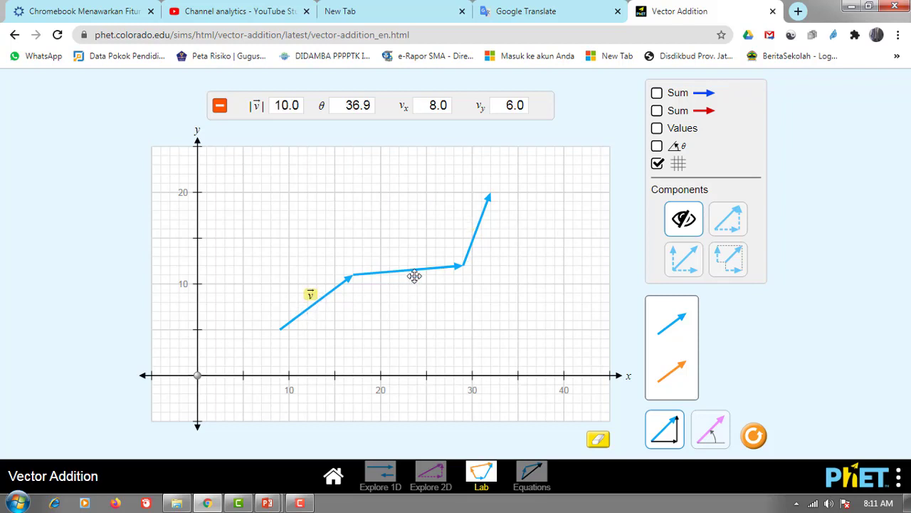
click(659, 129)
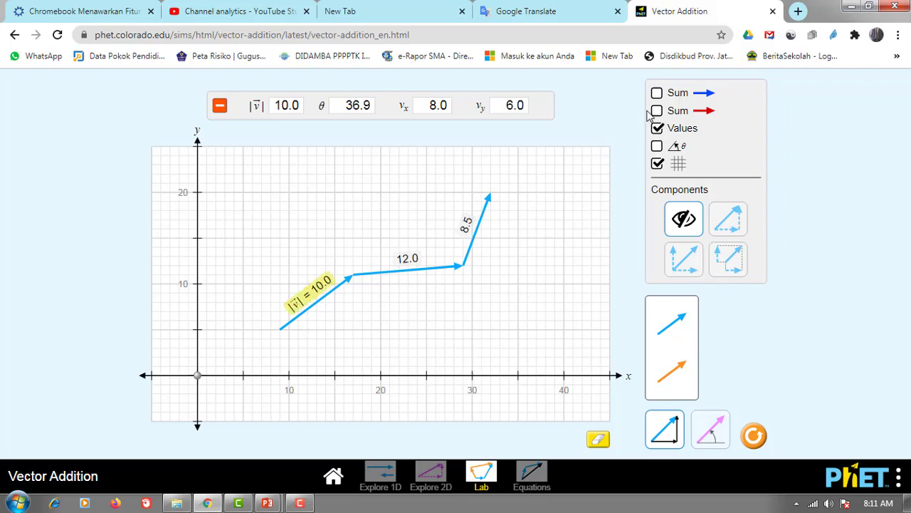
click(657, 93)
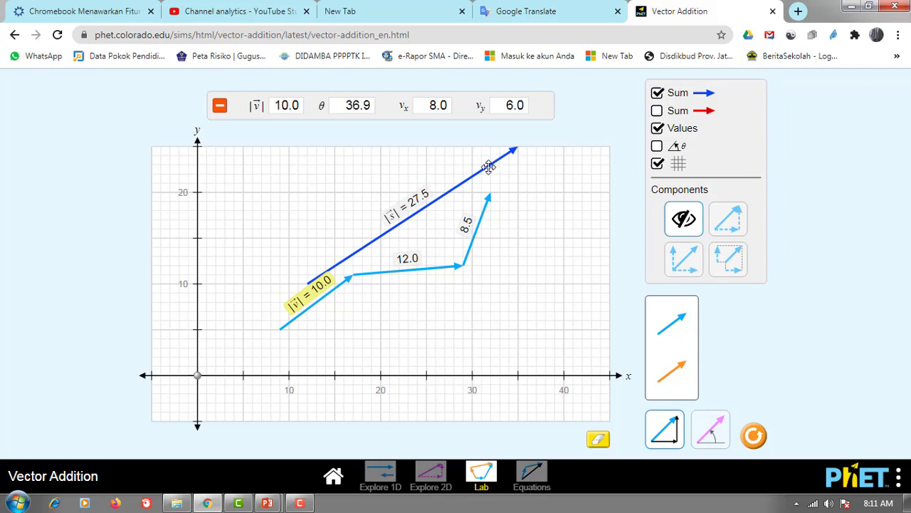
drag(481, 171, 453, 211)
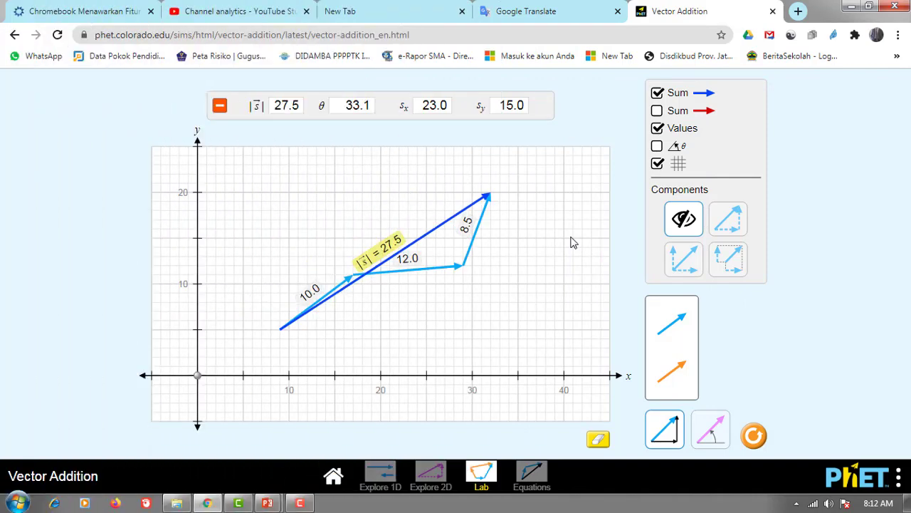
On the Equations screen, move vector a's tail to about (13, 11) and vector b's tail to about (20, 15)
click(532, 481)
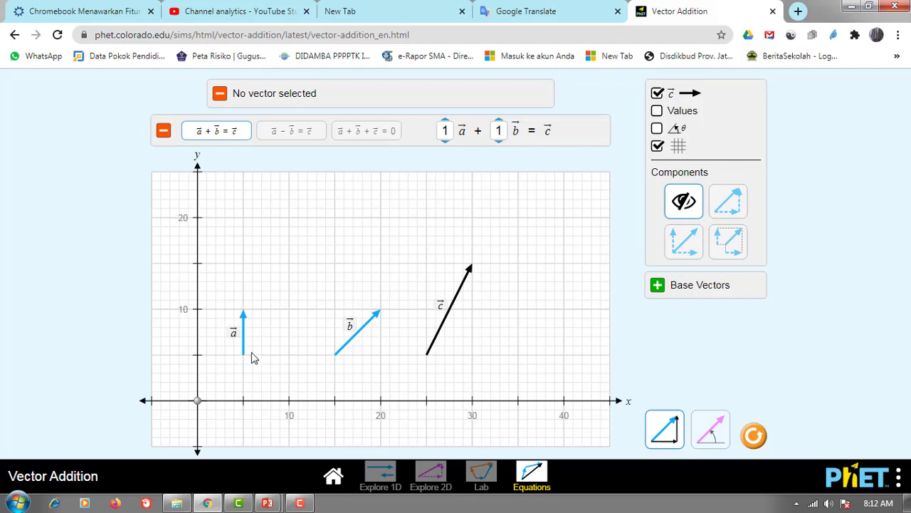
drag(243, 334, 320, 287)
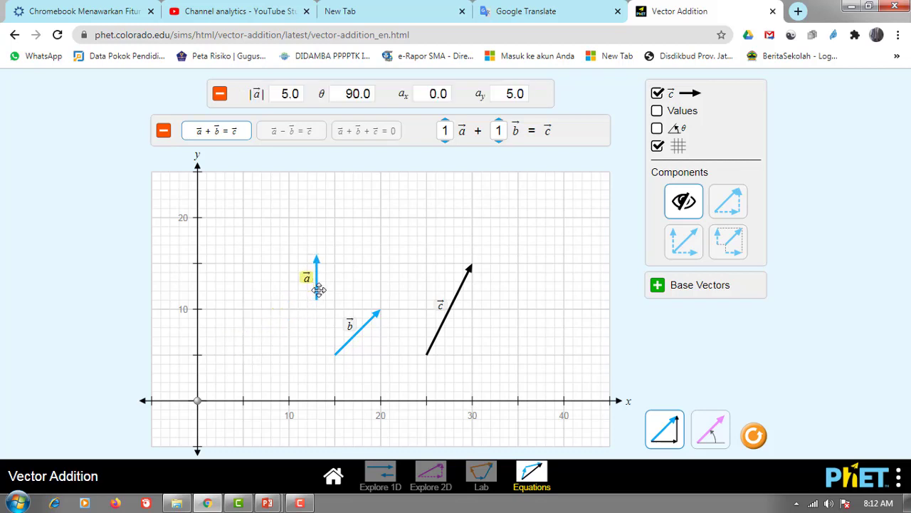
click(356, 327)
drag(356, 328, 402, 238)
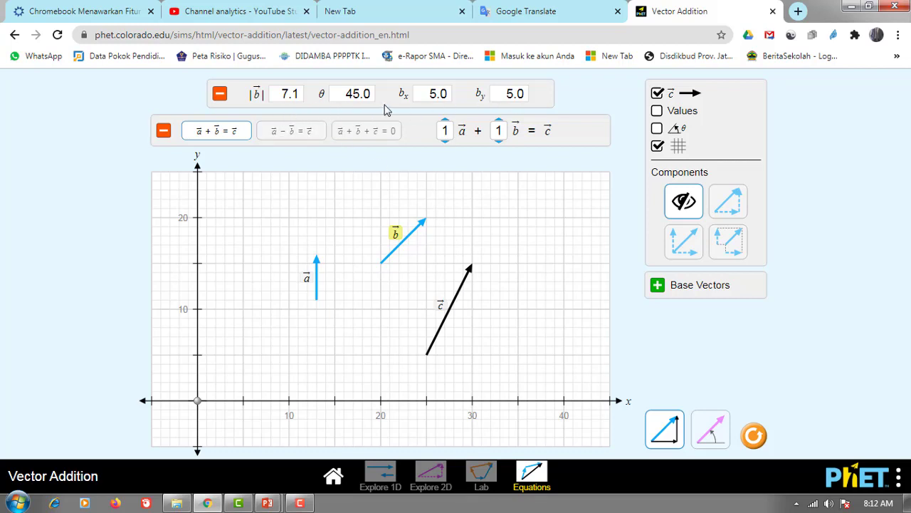
Raise the coefficients of vectors a and b in the equation a + b = c, and return both to 1
click(446, 122)
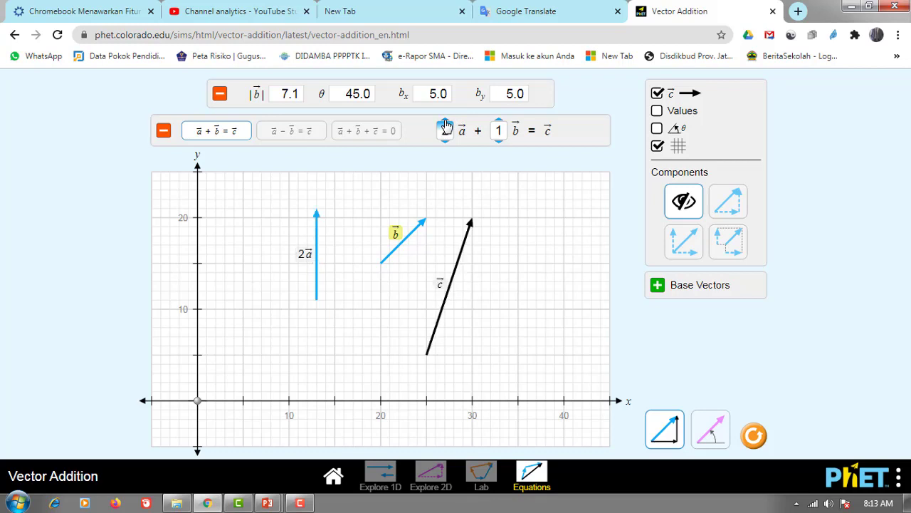
click(499, 123)
click(498, 140)
click(446, 143)
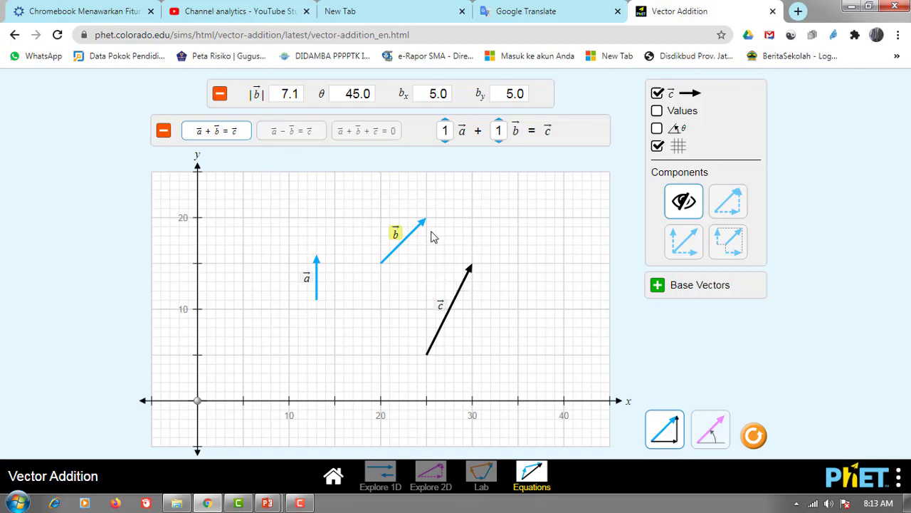
Switch the equation to a − b = c and on to a + b + c = 0, and arrange vectors a, b and c tip to tail as a closed triangle
click(289, 137)
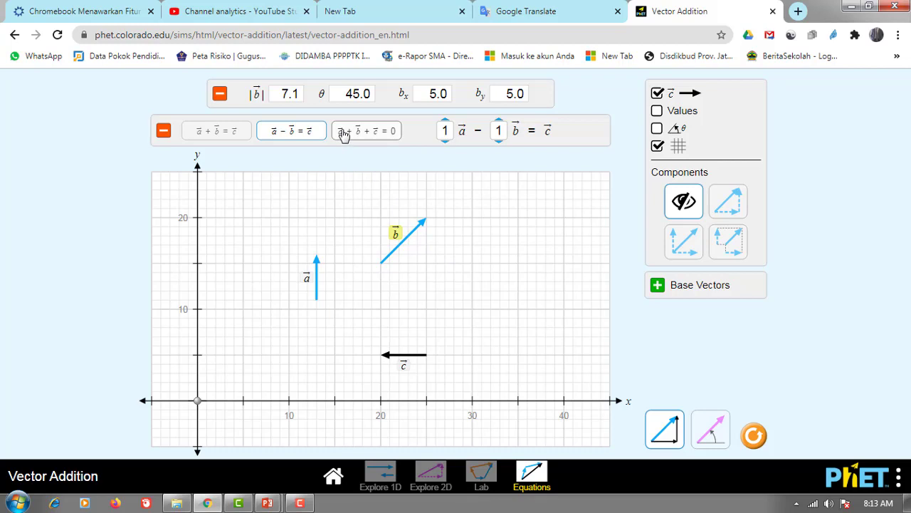
click(363, 132)
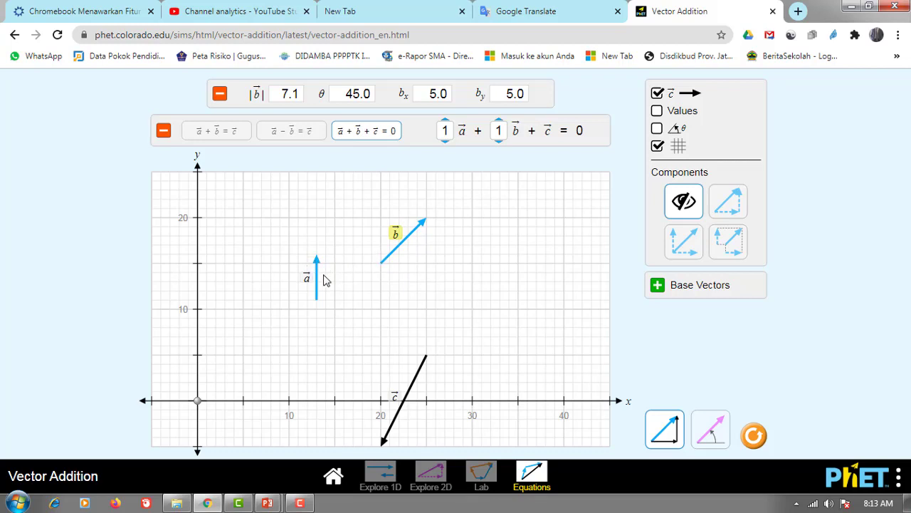
click(314, 274)
drag(314, 274, 322, 247)
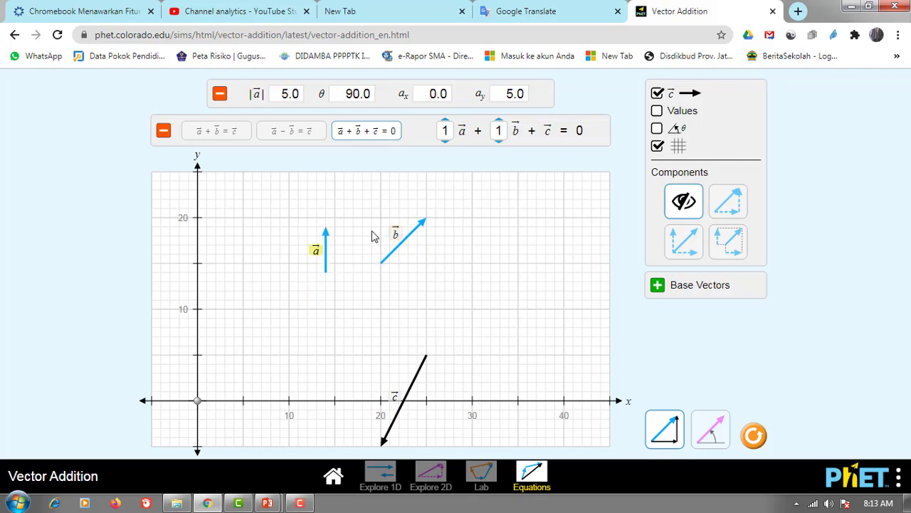
drag(397, 230, 356, 198)
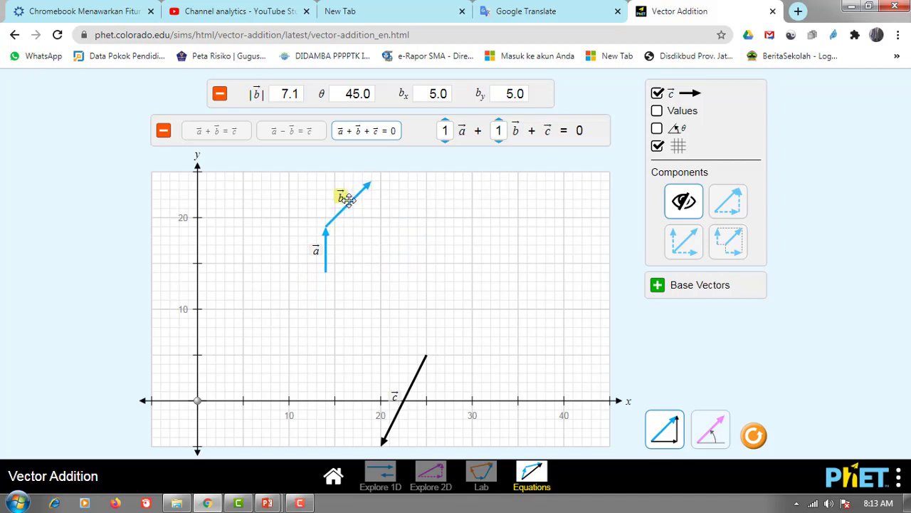
drag(420, 362, 368, 193)
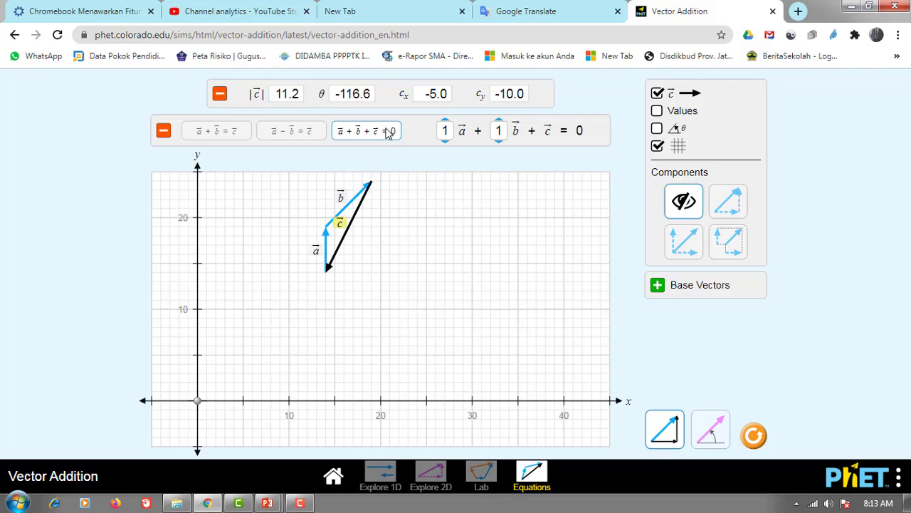
Raise vector a's coefficient to 3 in the equation a + b + c = 0, and return it to 1
click(445, 122)
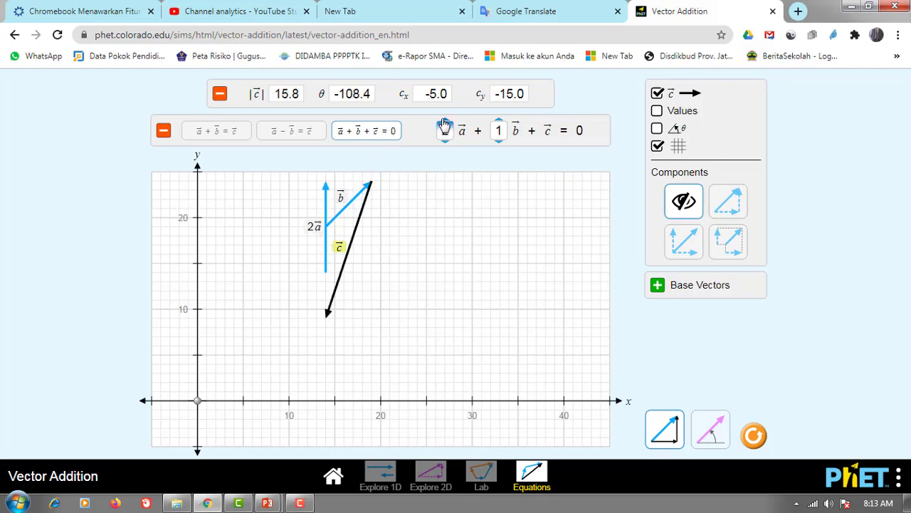
click(444, 121)
click(446, 142)
click(446, 142)
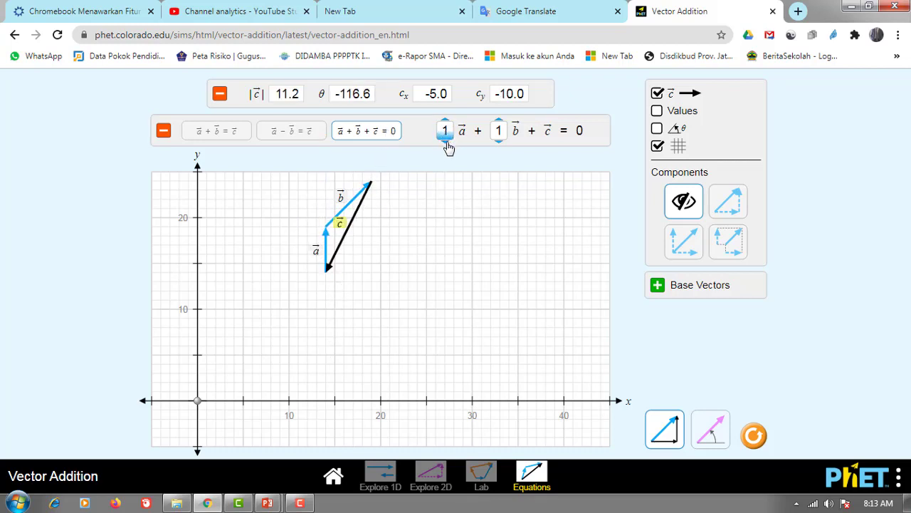
Set the coefficient of vector a to -3 and the coefficient of vector b to 3
click(446, 142)
click(499, 121)
click(499, 121)
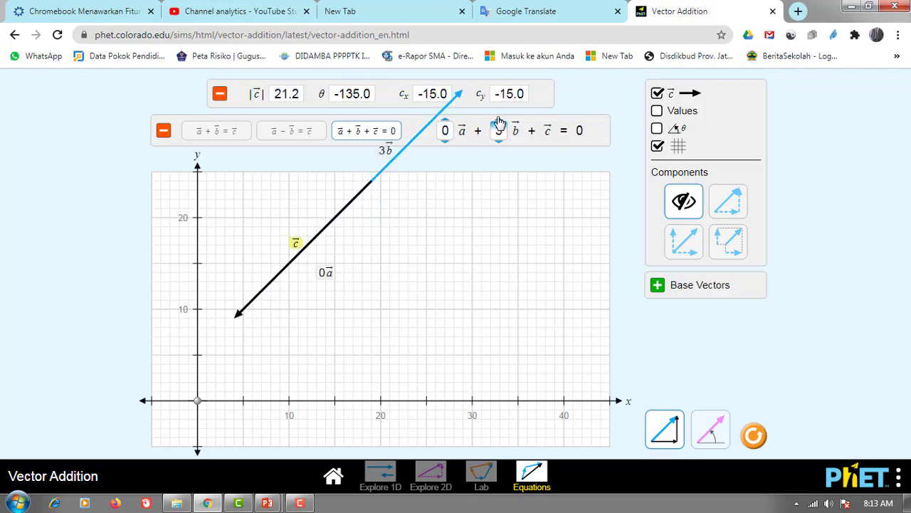
click(445, 141)
click(445, 142)
click(445, 141)
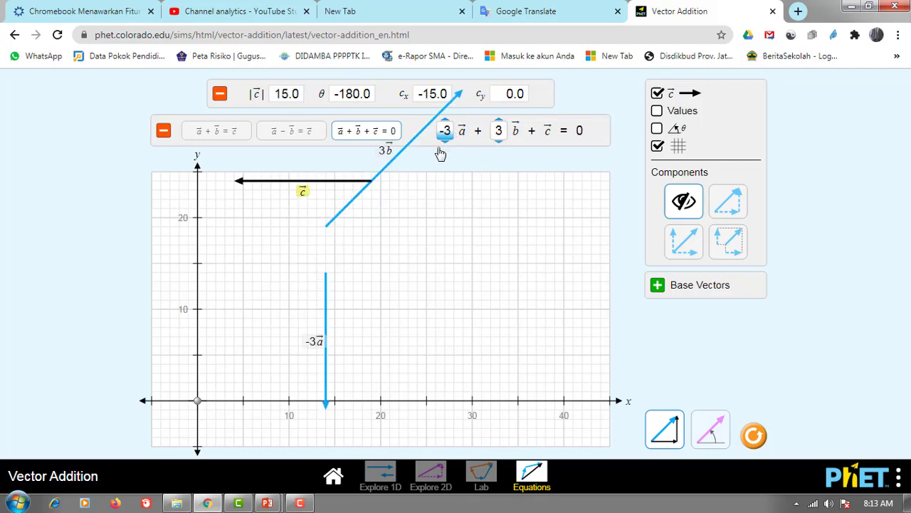
Spread the vectors apart on the grid, with the tail of 3b at about (16, 4), c at (26, 18) and -3a at (7, 20)
drag(378, 167, 383, 270)
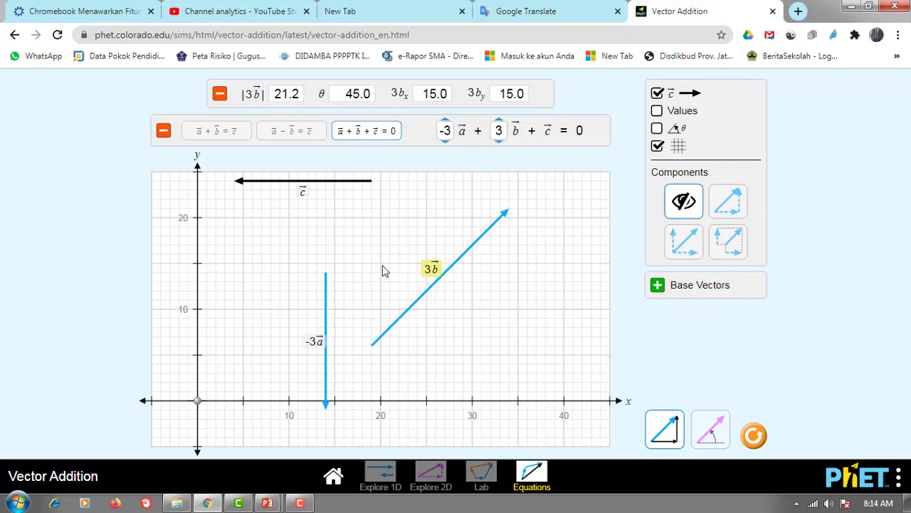
drag(300, 187, 364, 239)
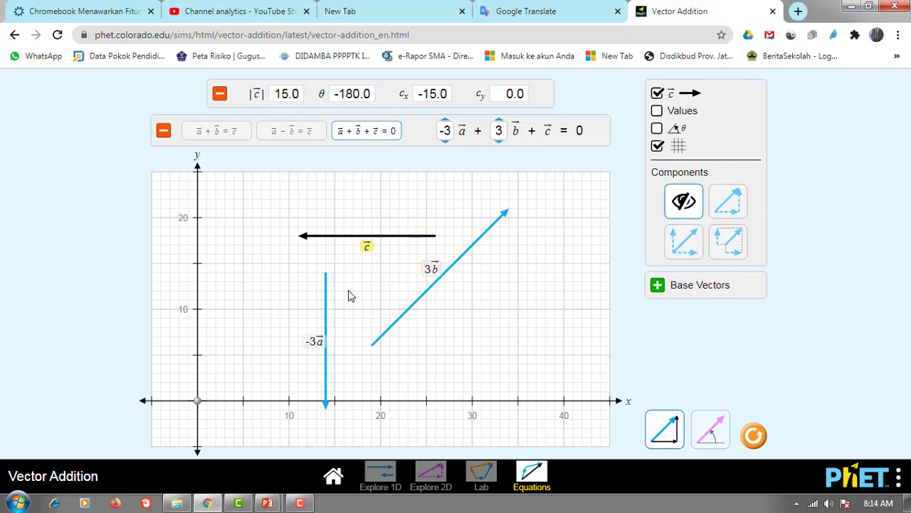
drag(328, 309, 266, 246)
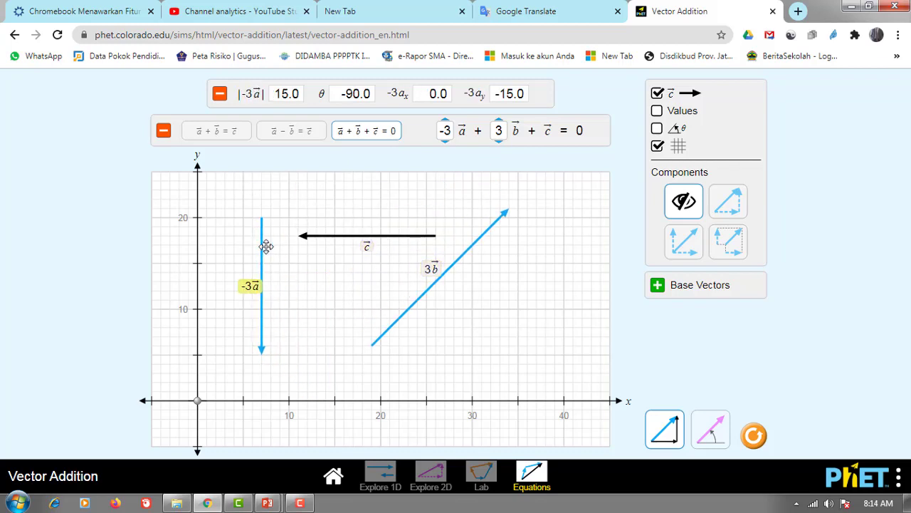
drag(472, 246, 444, 261)
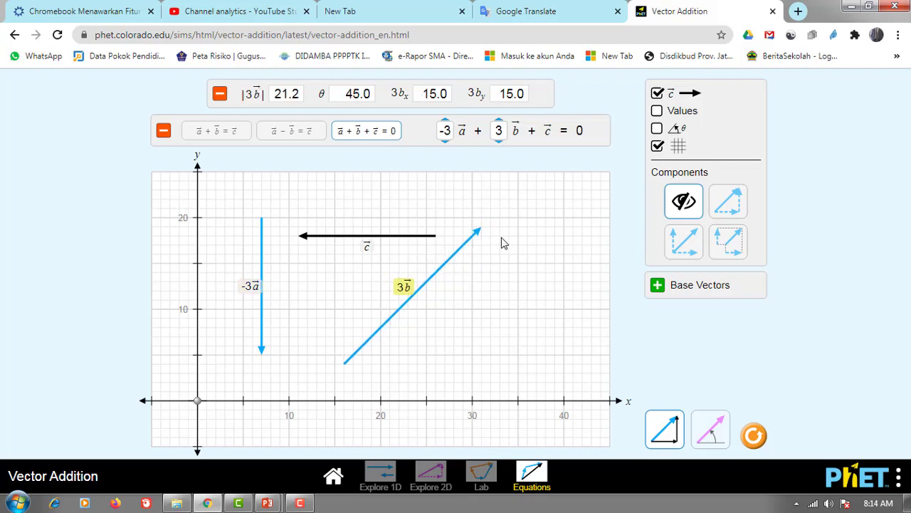